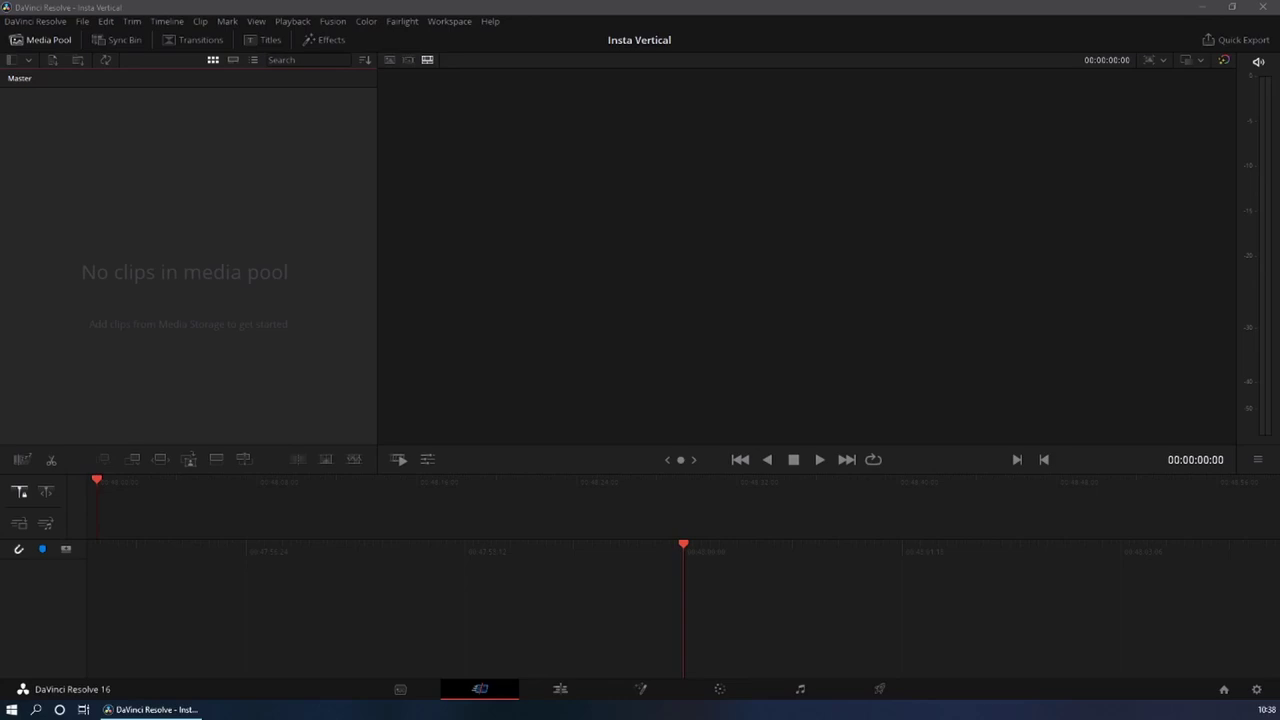
# Import the 2020-05-28_17-58-15_5009.mp4 clip from Lives onto a new Timeline 1, viewed on the Edit page
pyautogui.moveTo(558, 265)
pyautogui.mouseDown()
pyautogui.moveTo(183, 258)
pyautogui.moveTo(151, 218)
pyautogui.mouseUp()
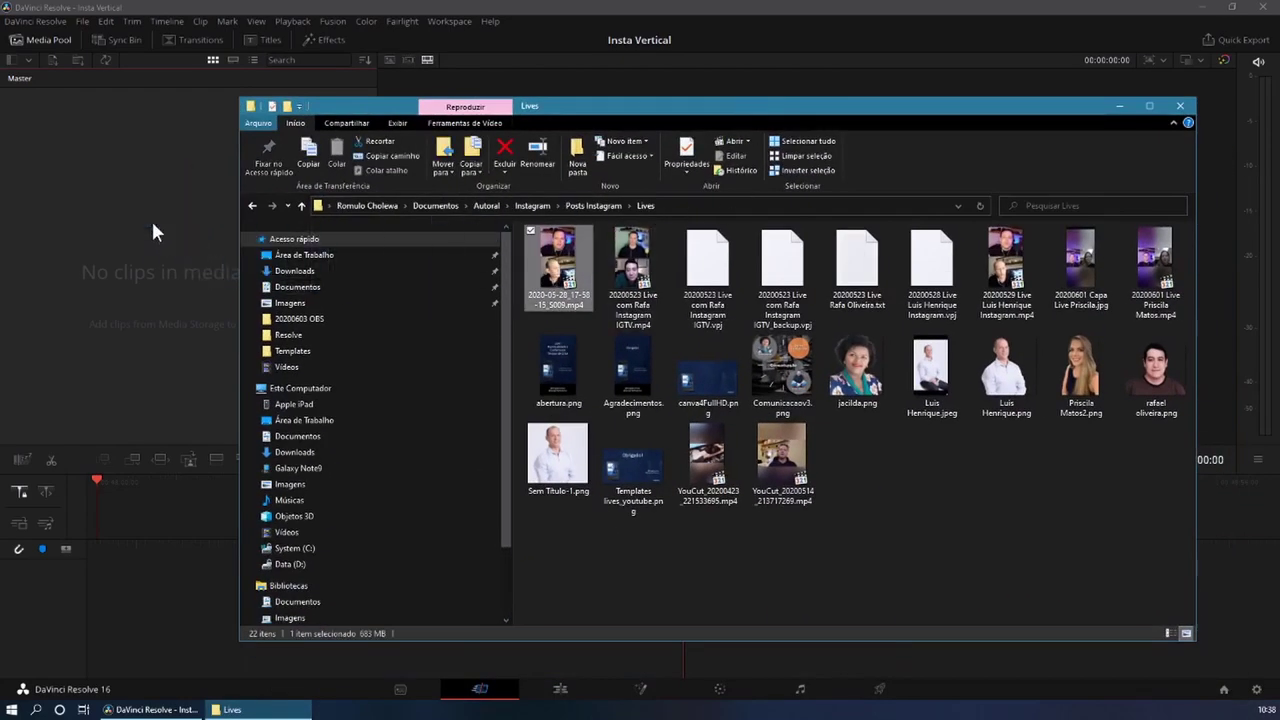
pyautogui.click(1118, 106)
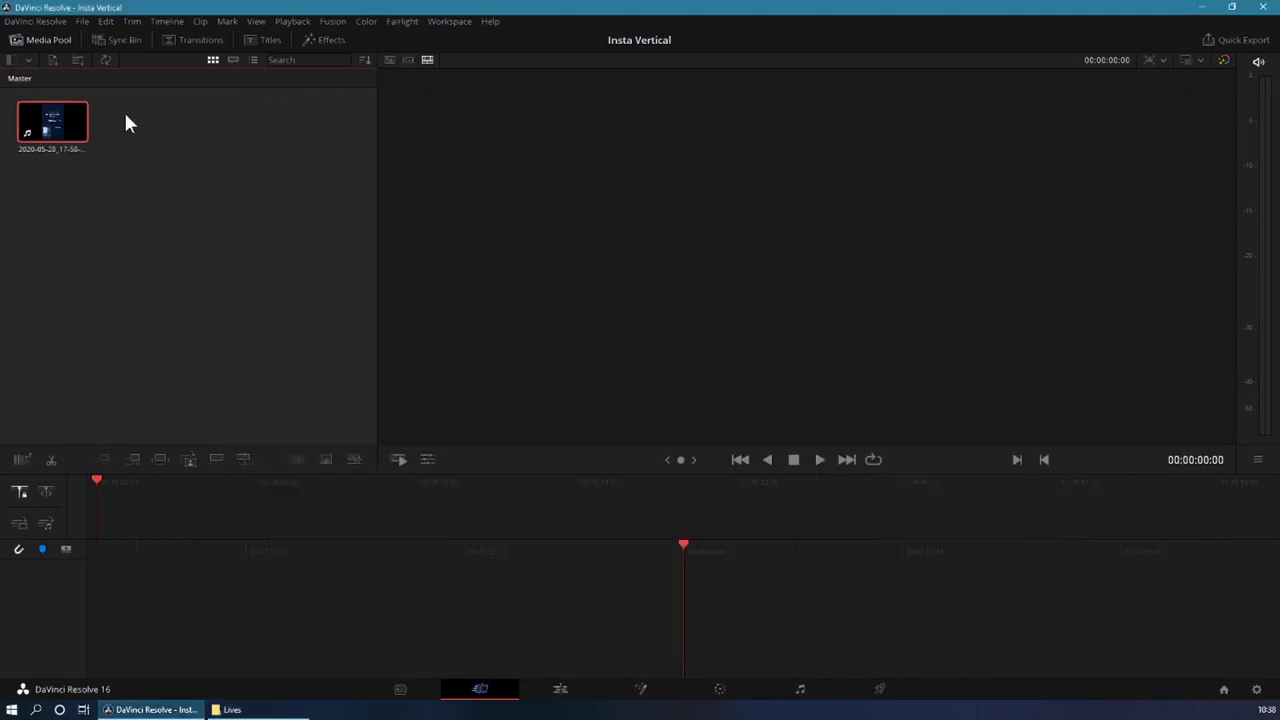
pyautogui.moveTo(60, 116); pyautogui.dragTo(148, 500)
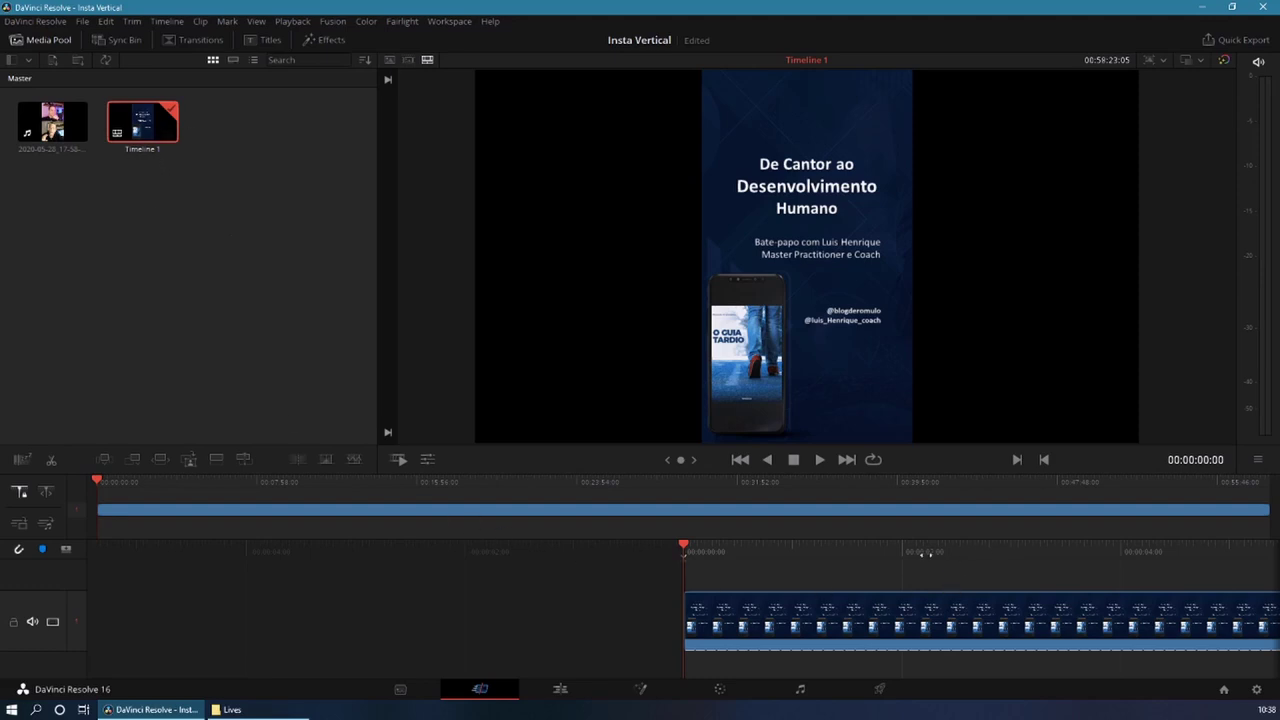
pyautogui.moveTo(990, 557); pyautogui.dragTo(661, 557)
pyautogui.click(560, 688)
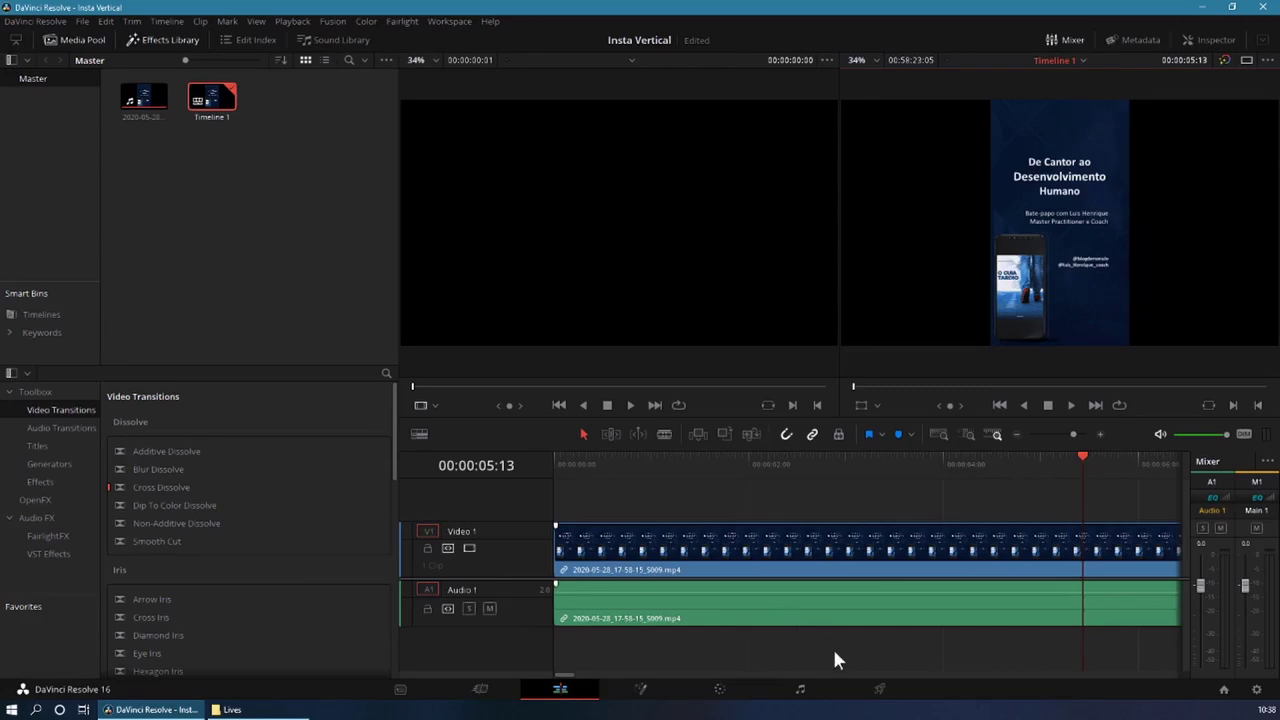
# Switch to the Deliver page and scroll through Timeline 1's Render Settings panel
pyautogui.click(878, 692)
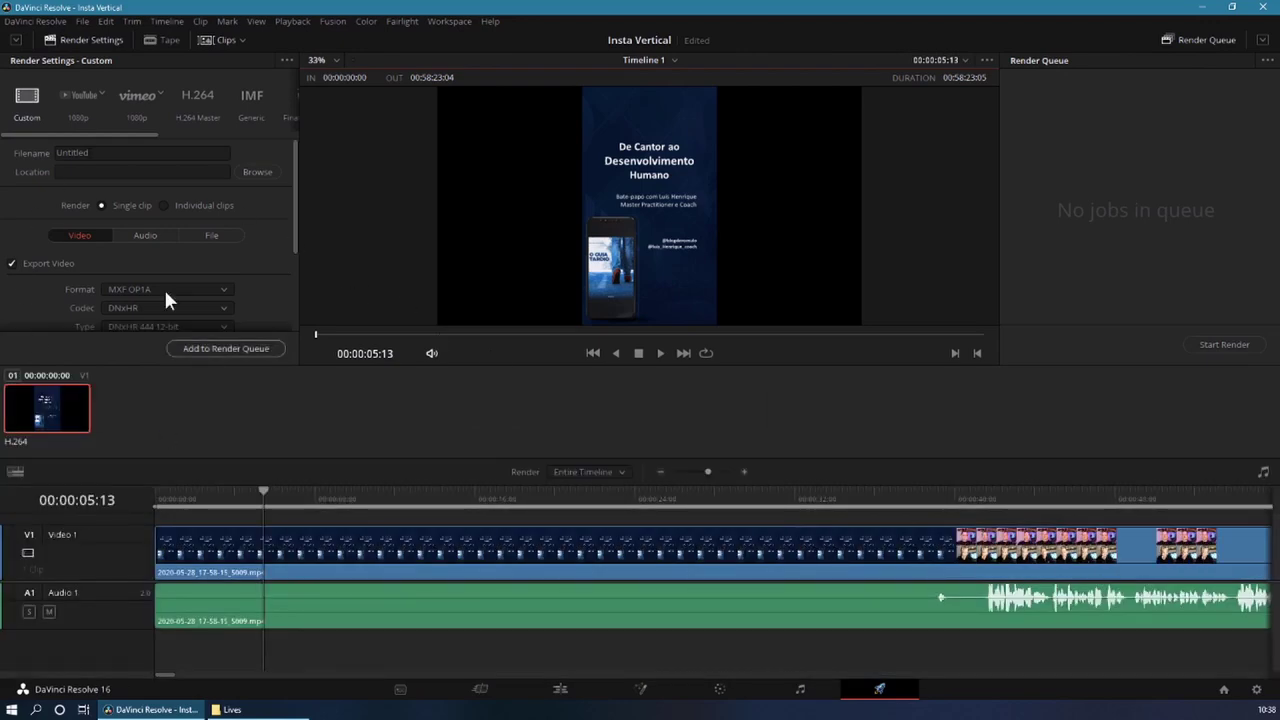
pyautogui.moveTo(292, 155); pyautogui.dragTo(293, 220)
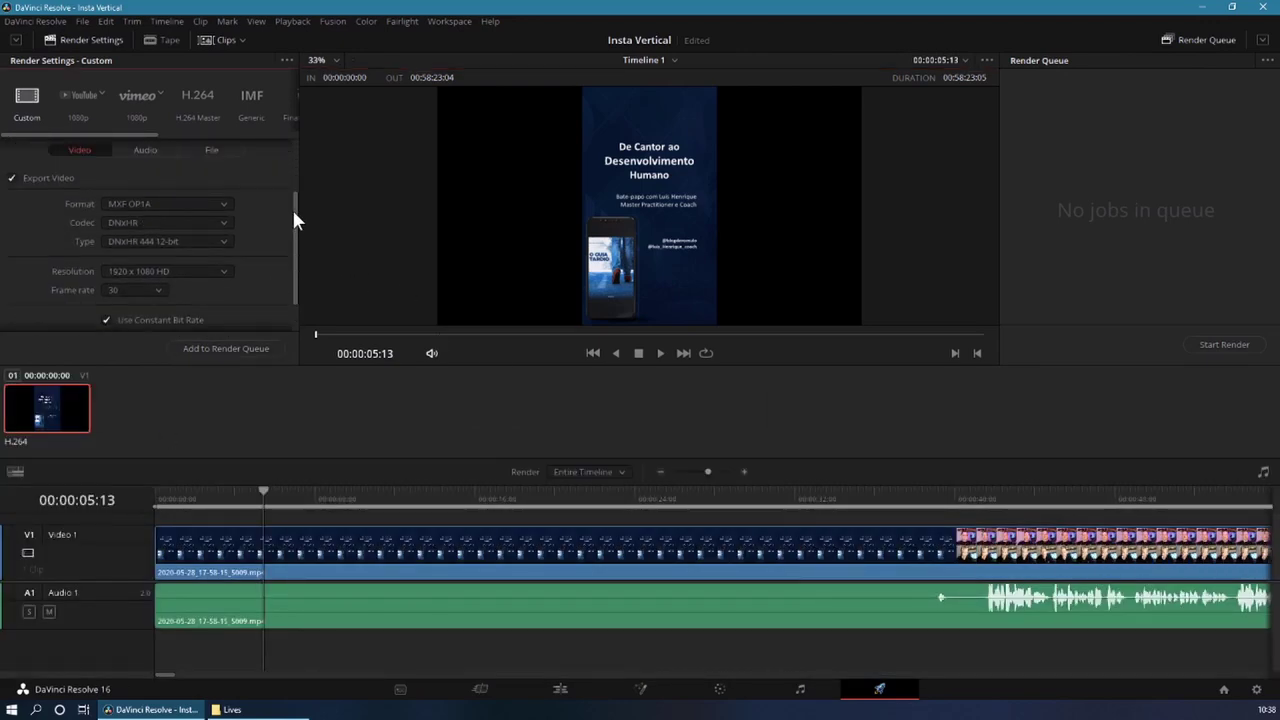
pyautogui.moveTo(295, 220); pyautogui.dragTo(293, 180)
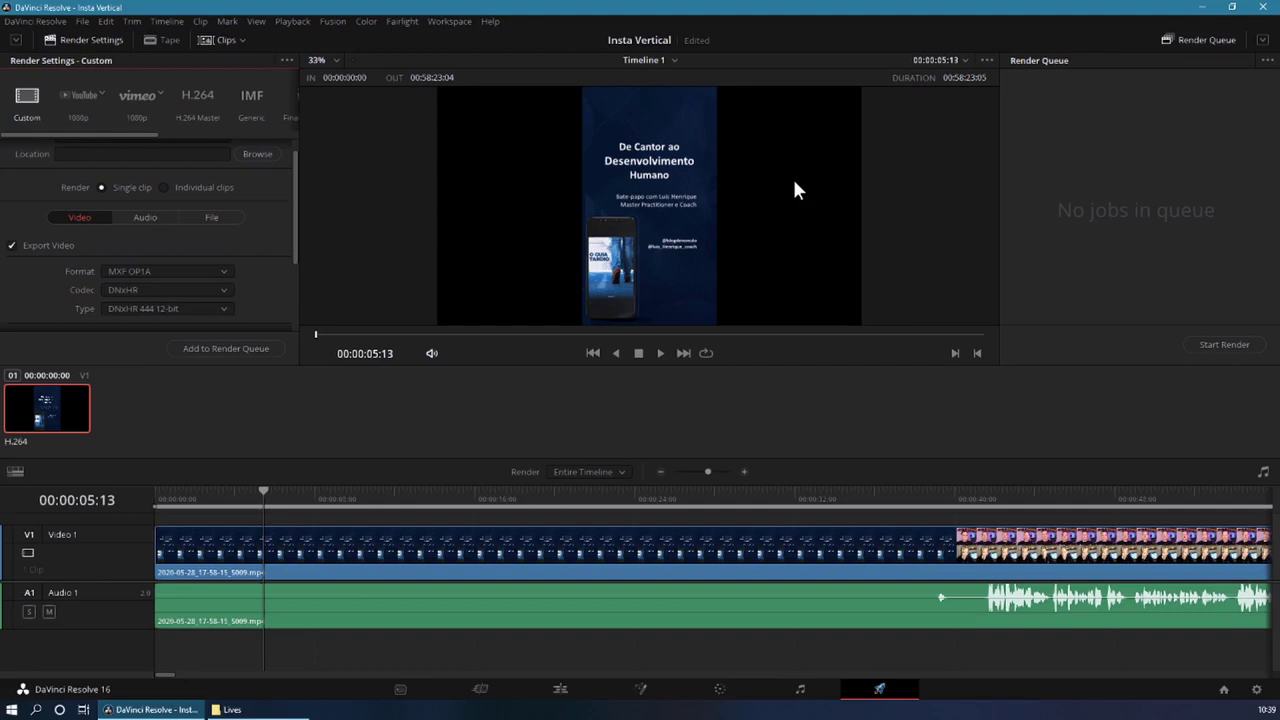
# Set the project timeline resolution to 1080 x 1920 in Project Settings and save
pyautogui.click(1257, 690)
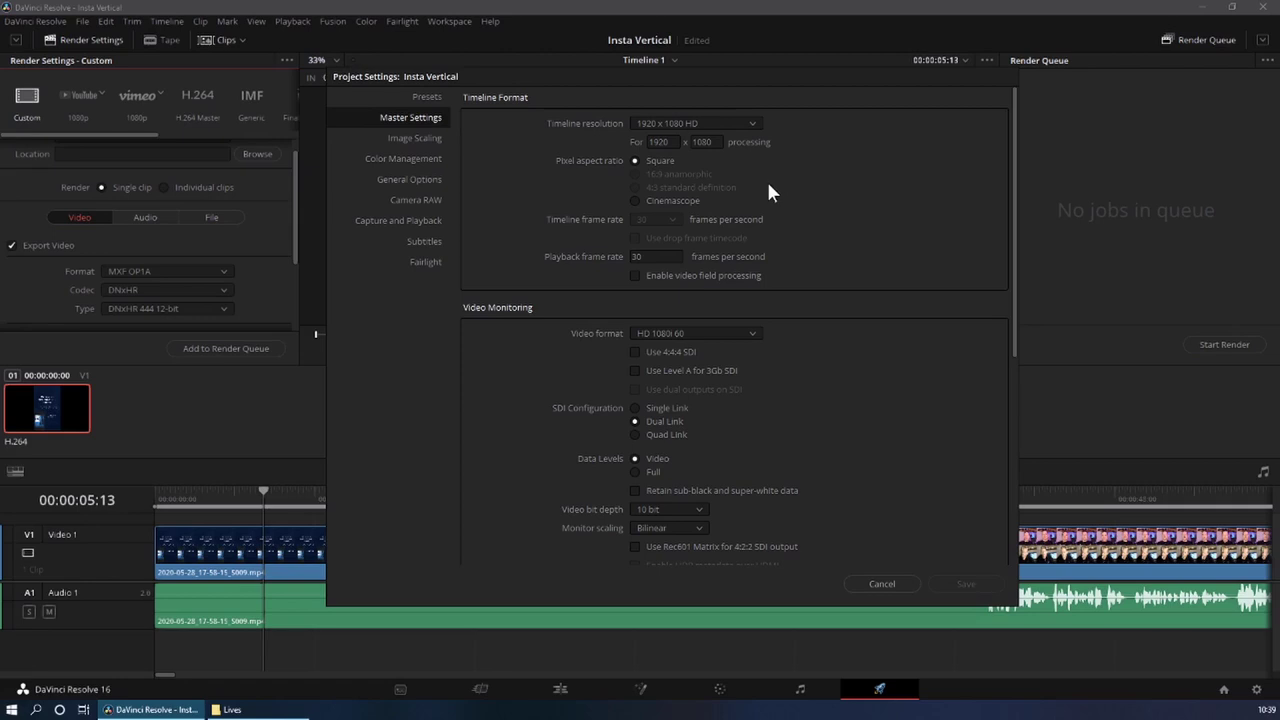
pyautogui.click(658, 141)
pyautogui.write('1080')
pyautogui.press('Tab')
pyautogui.write('1920')
pyautogui.click(960, 586)
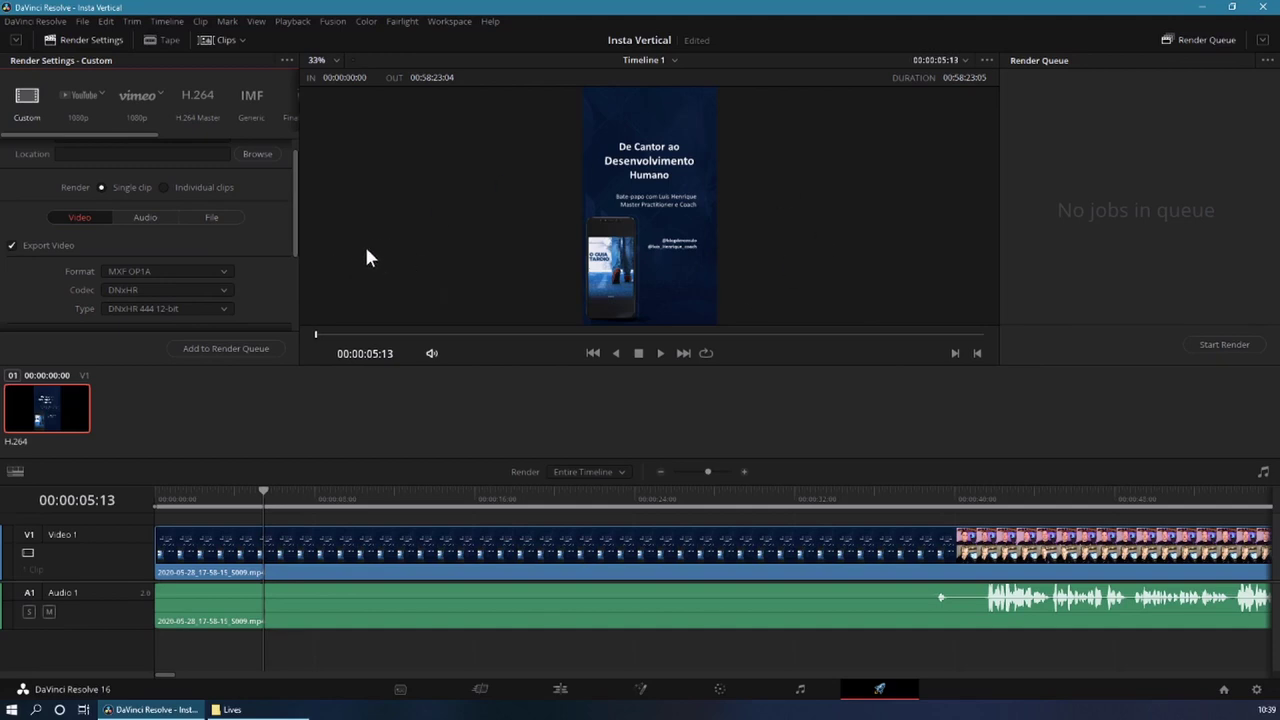
pyautogui.moveTo(293, 239); pyautogui.dragTo(291, 209)
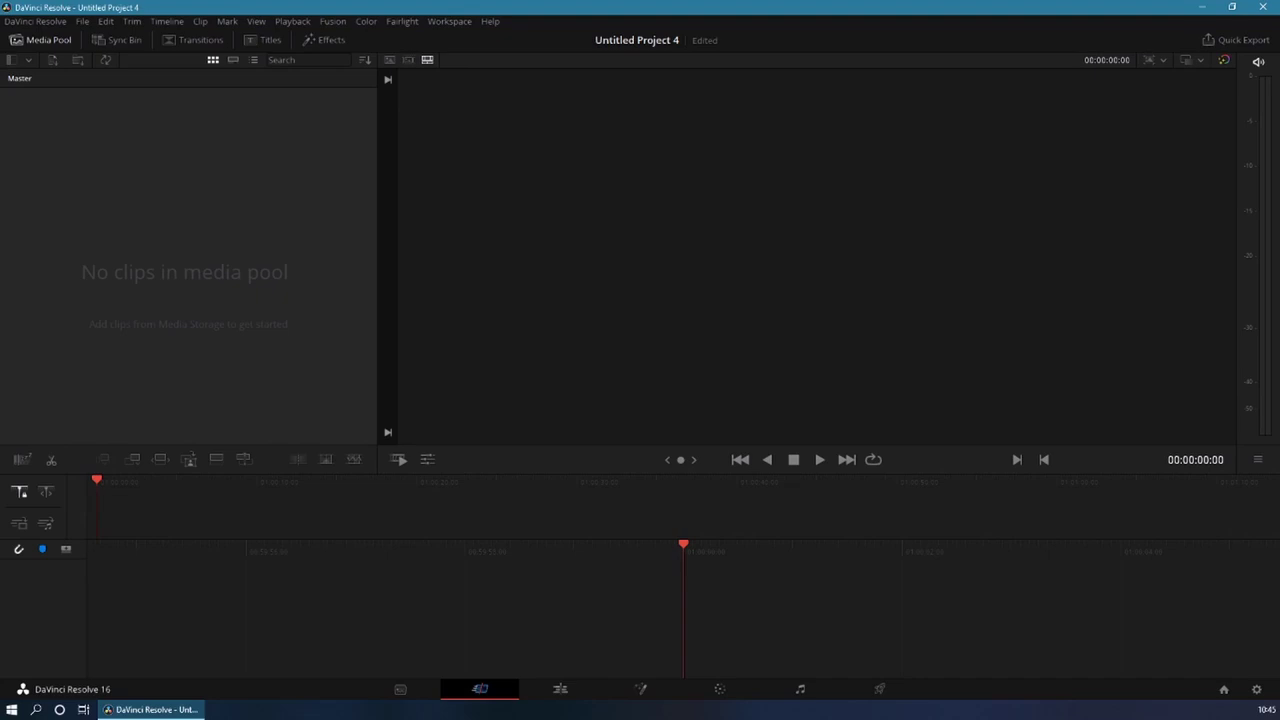
# Import Demo OBS.mp4 onto a new Timeline 1 and select the clip on the Edit page
pyautogui.moveTo(1160, 450); pyautogui.dragTo(148, 193)
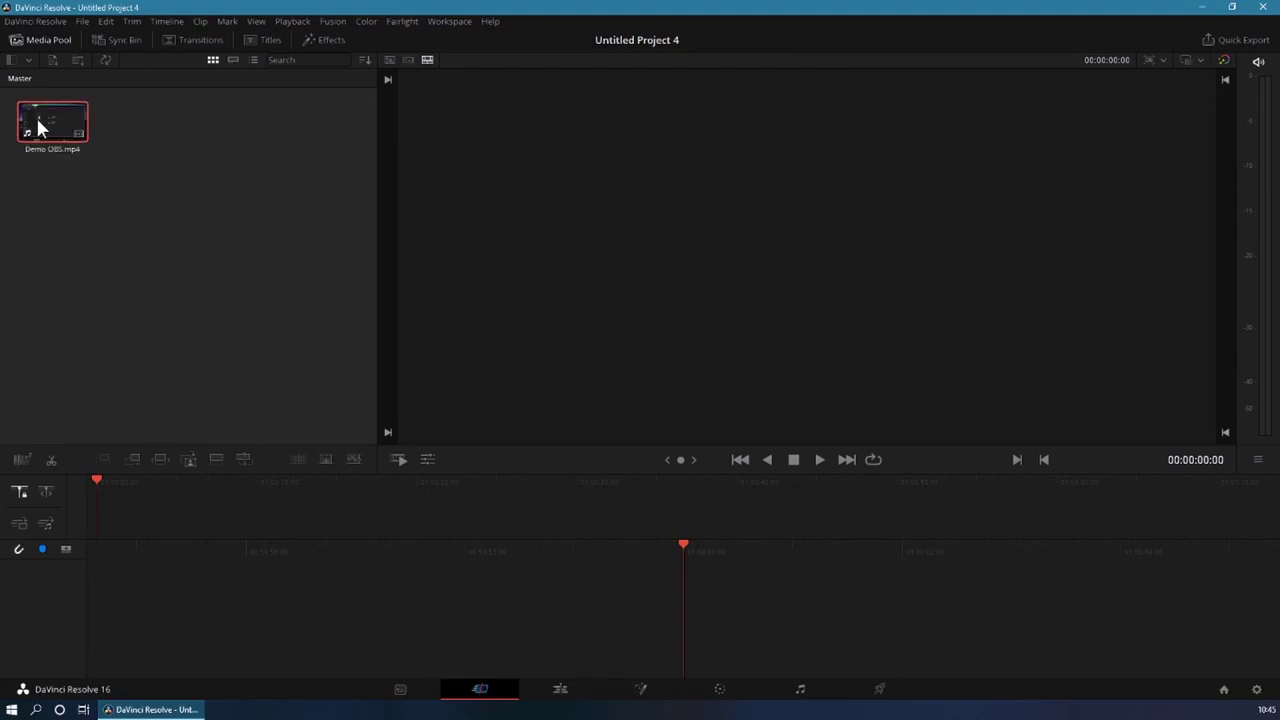
pyautogui.moveTo(37, 120); pyautogui.dragTo(159, 514)
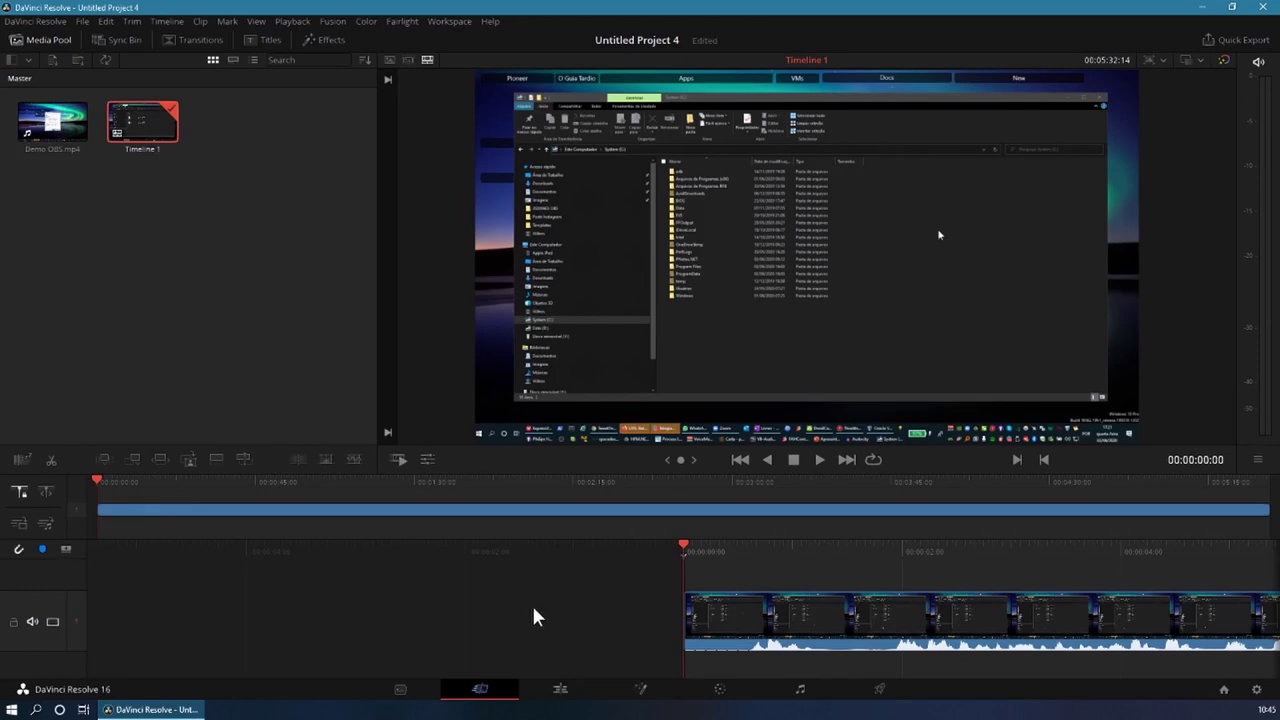
pyautogui.click(561, 690)
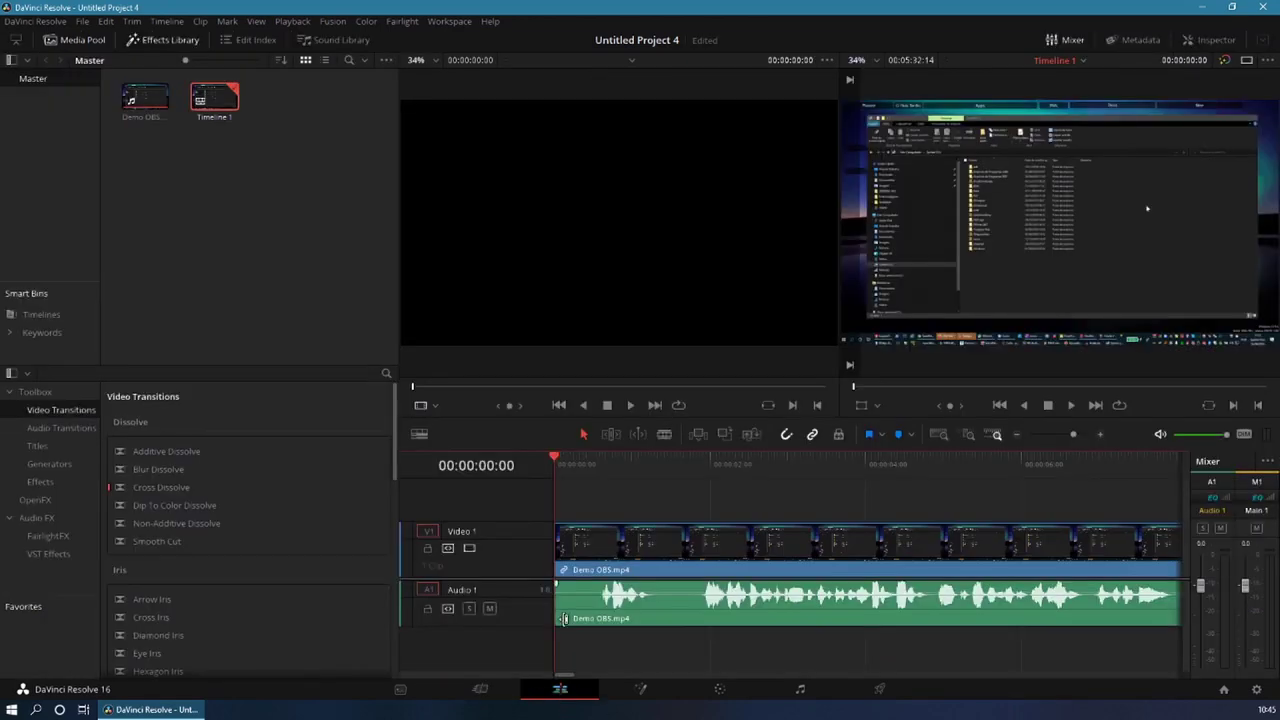
pyautogui.click(673, 620)
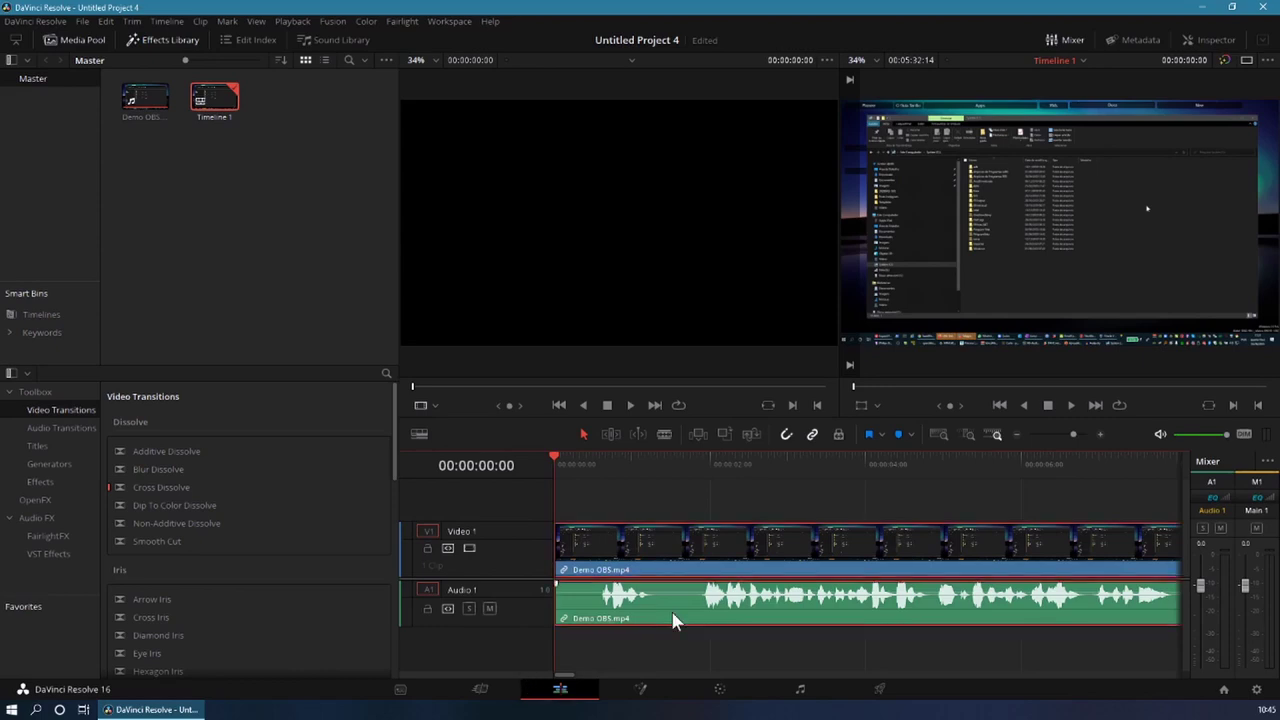
# In Clip Attributes, set Demo OBS.mp4 audio to Stereo with the right channel from Embedded Channel 1
pyautogui.rightClick(673, 620)
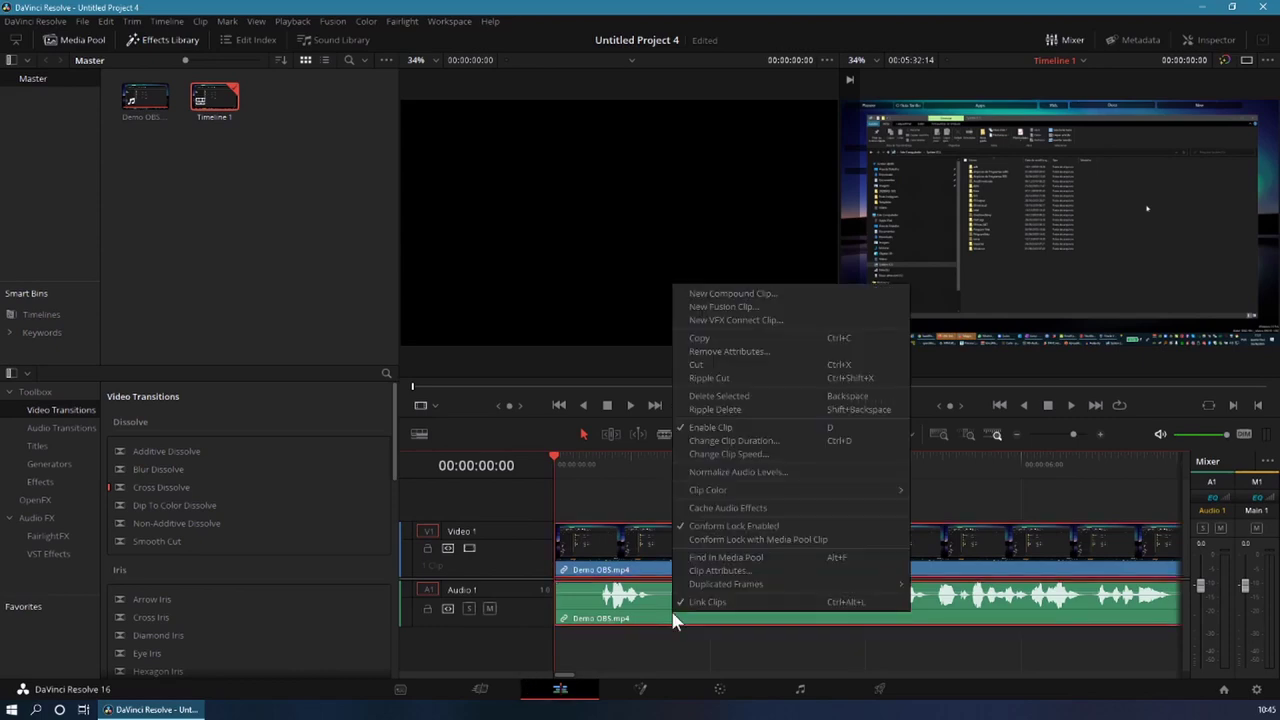
pyautogui.click(705, 570)
pyautogui.click(515, 255)
pyautogui.click(478, 286)
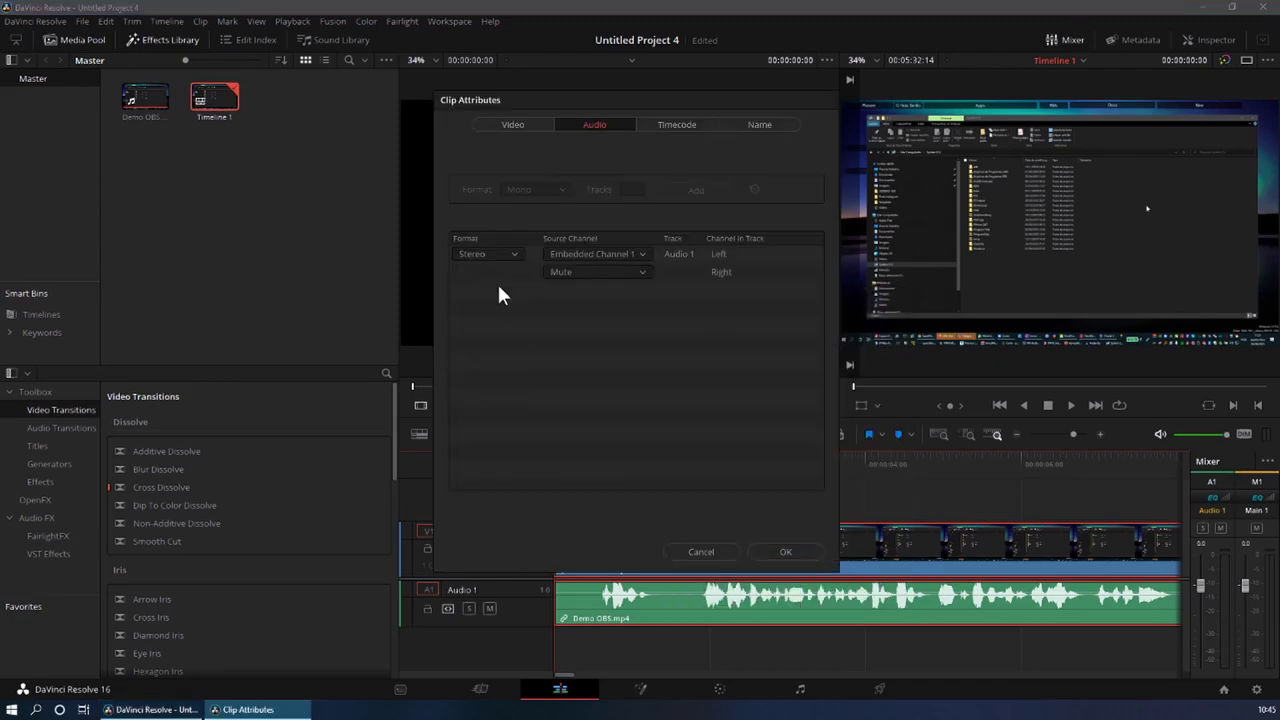
pyautogui.click(588, 273)
pyautogui.click(589, 305)
pyautogui.click(786, 552)
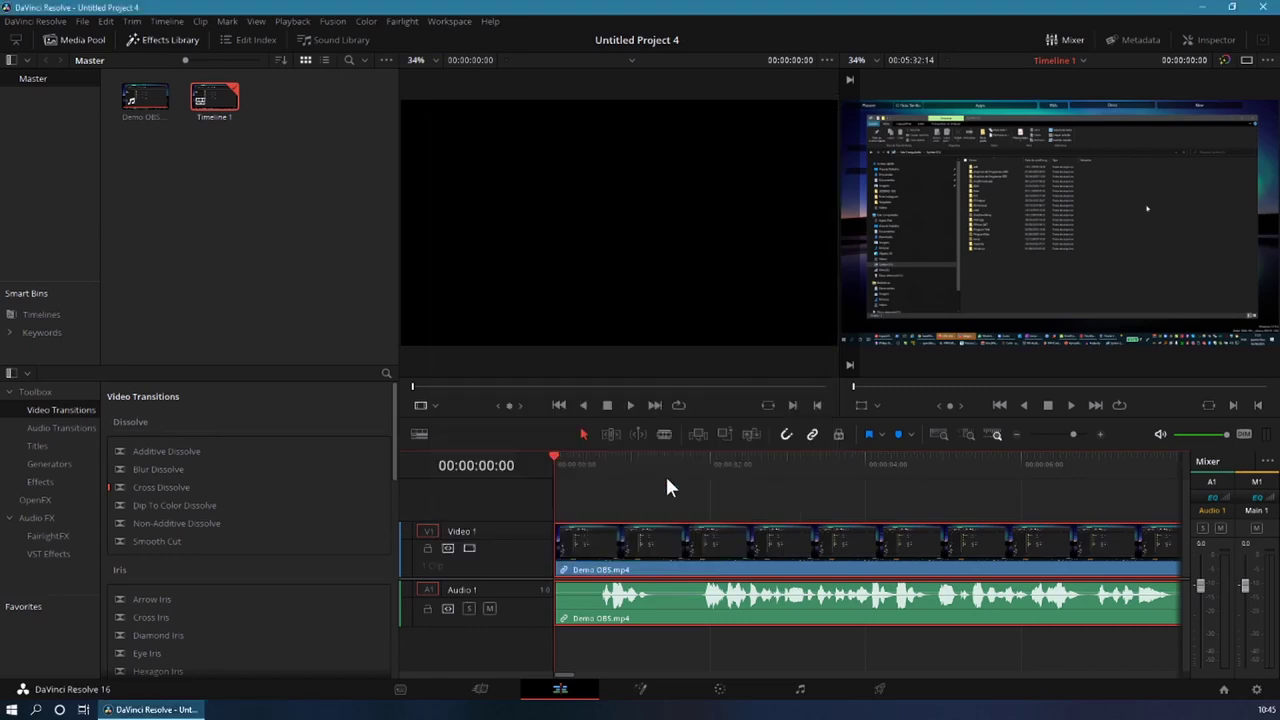